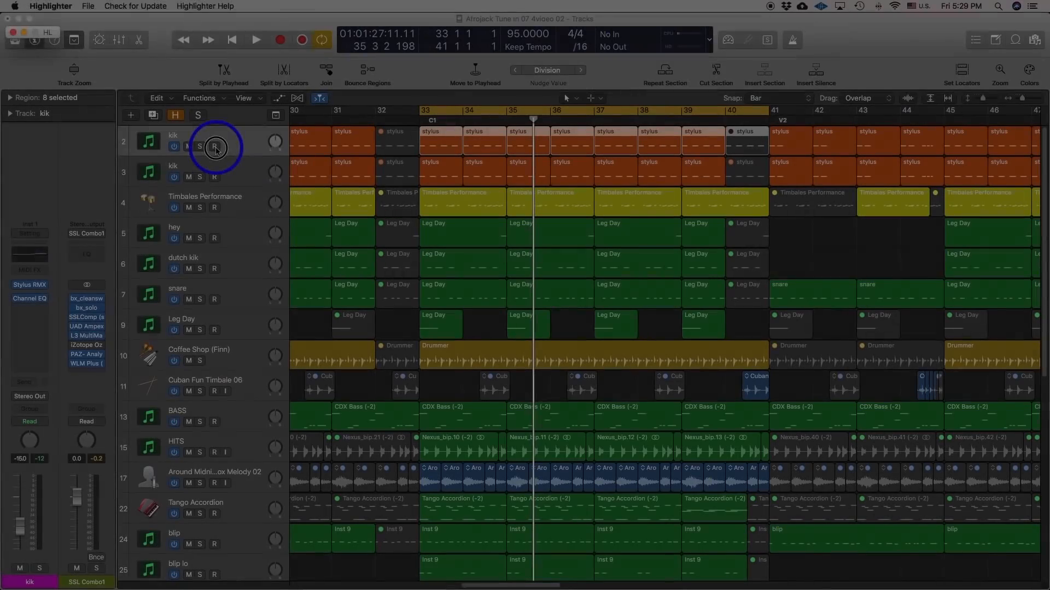
# Start playback and send the first kik track to Bus 17, raising the send level to feed the Fish slap aux.
pyautogui.press('space')
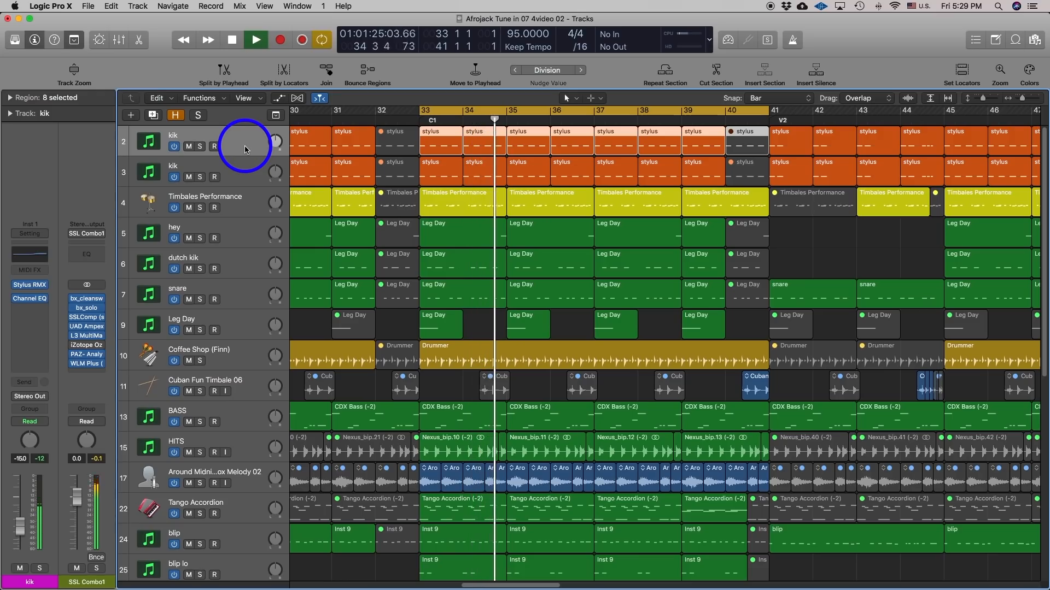
pyautogui.click(244, 149)
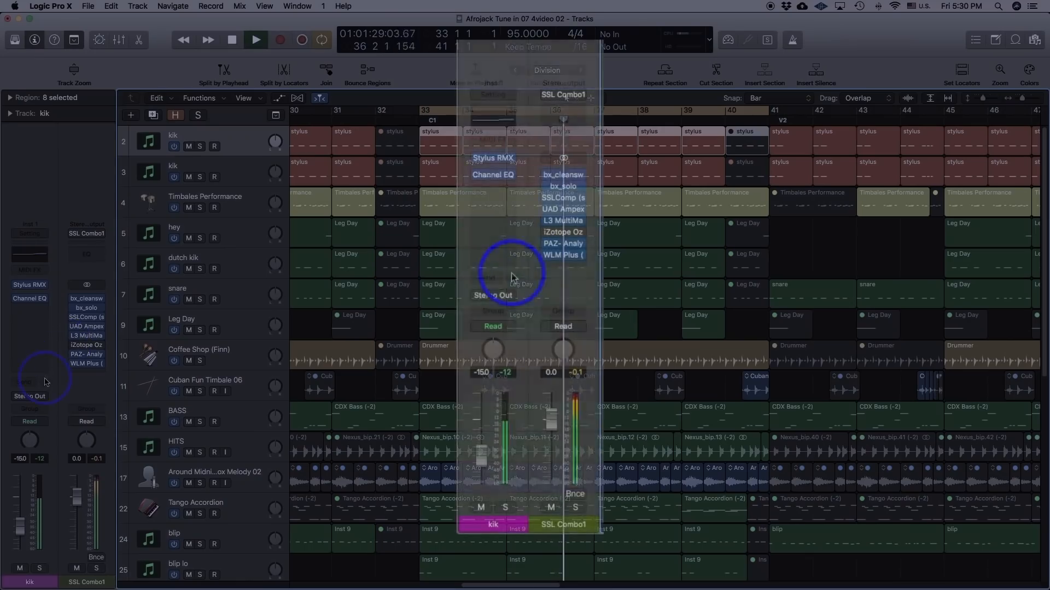
pyautogui.click(35, 382)
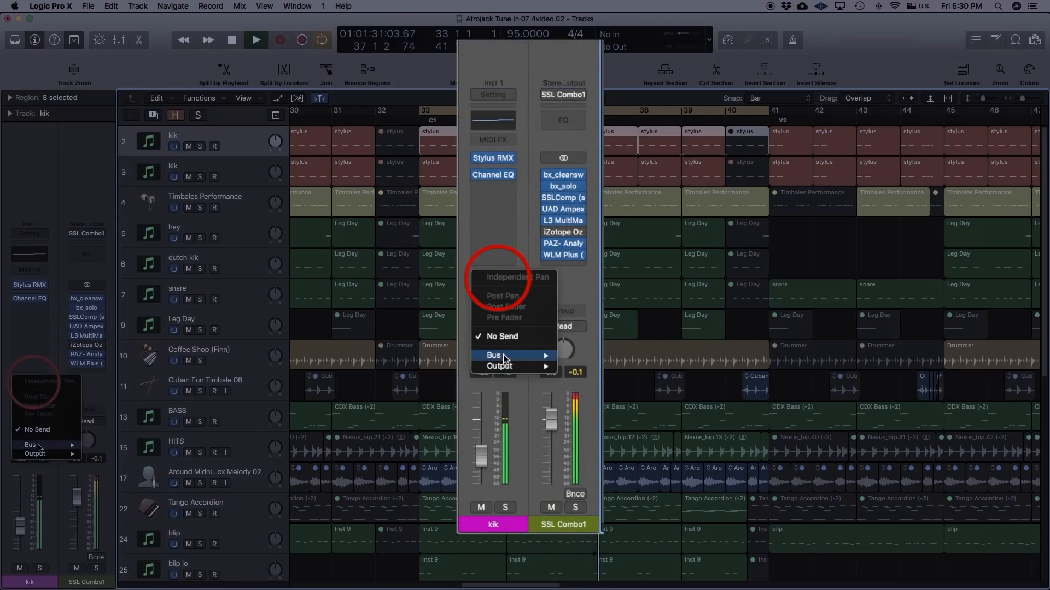
pyautogui.moveTo(39, 446)
pyautogui.click(118, 382)
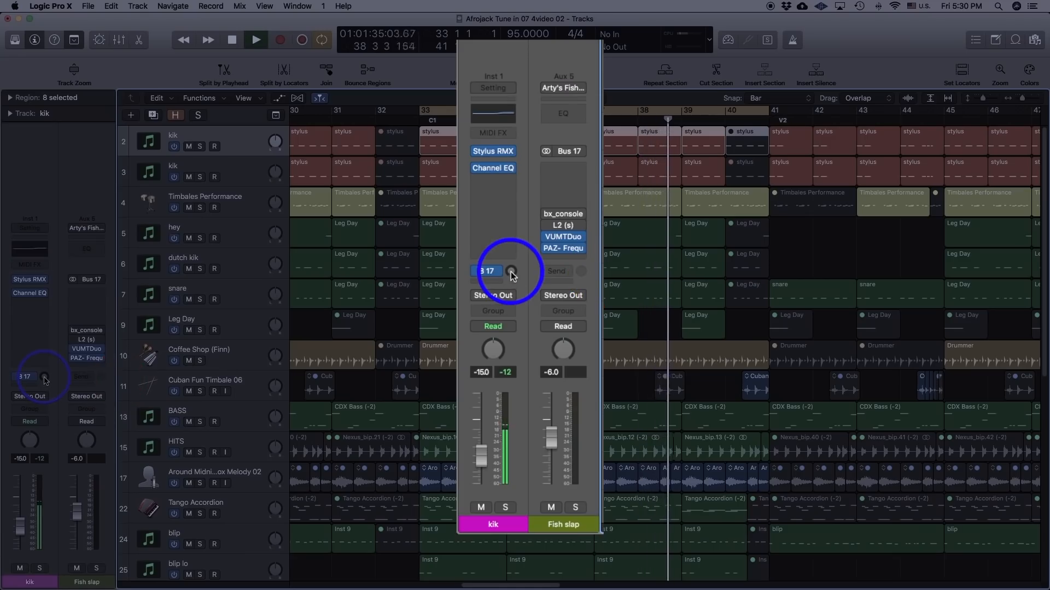
pyautogui.moveTo(512, 275); pyautogui.dragTo(512, 270)
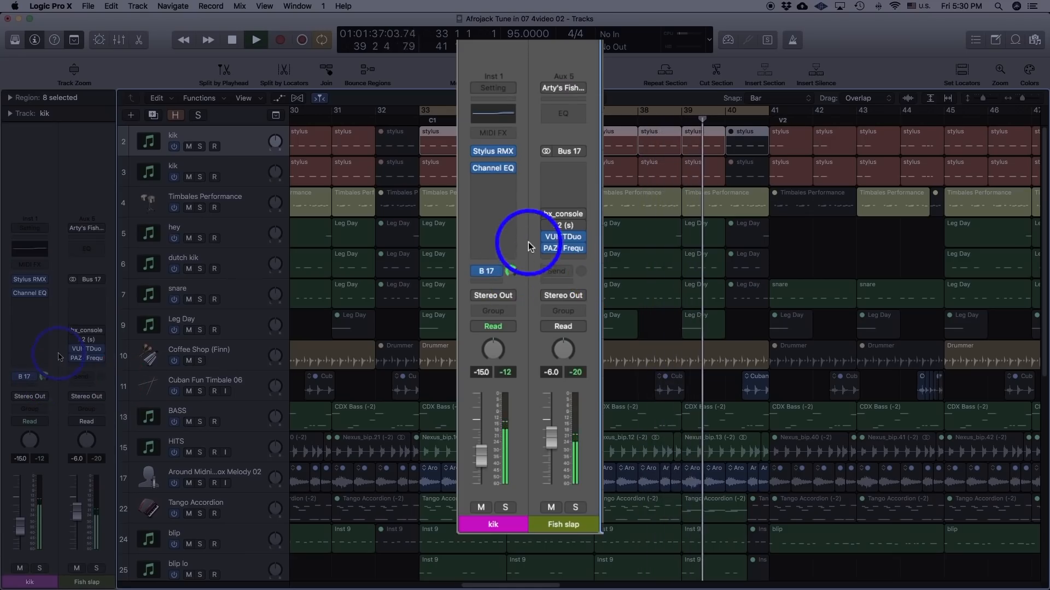
# Solo the Fish slap aux and insert the dbx-160 compressor on it, placing the plug-in window over the arrangement.
pyautogui.moveTo(563, 180)
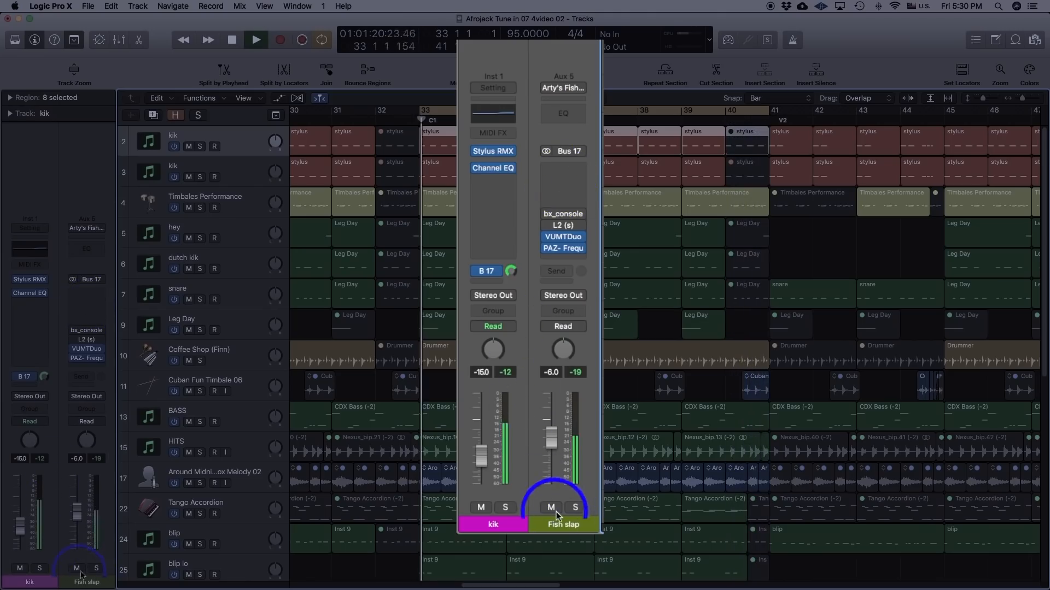
pyautogui.click(575, 507)
pyautogui.click(577, 169)
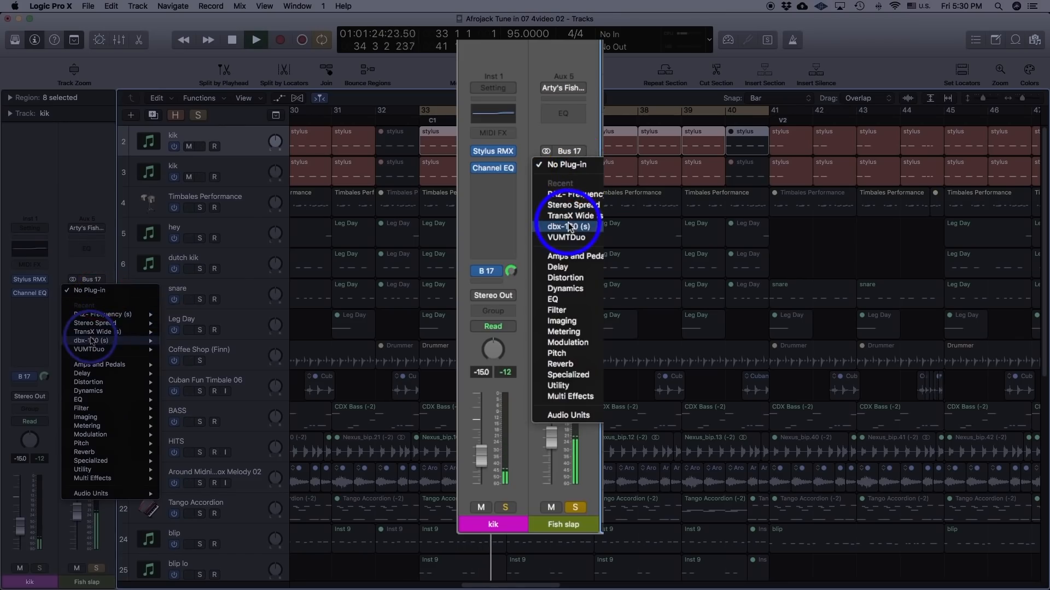
pyautogui.click(176, 342)
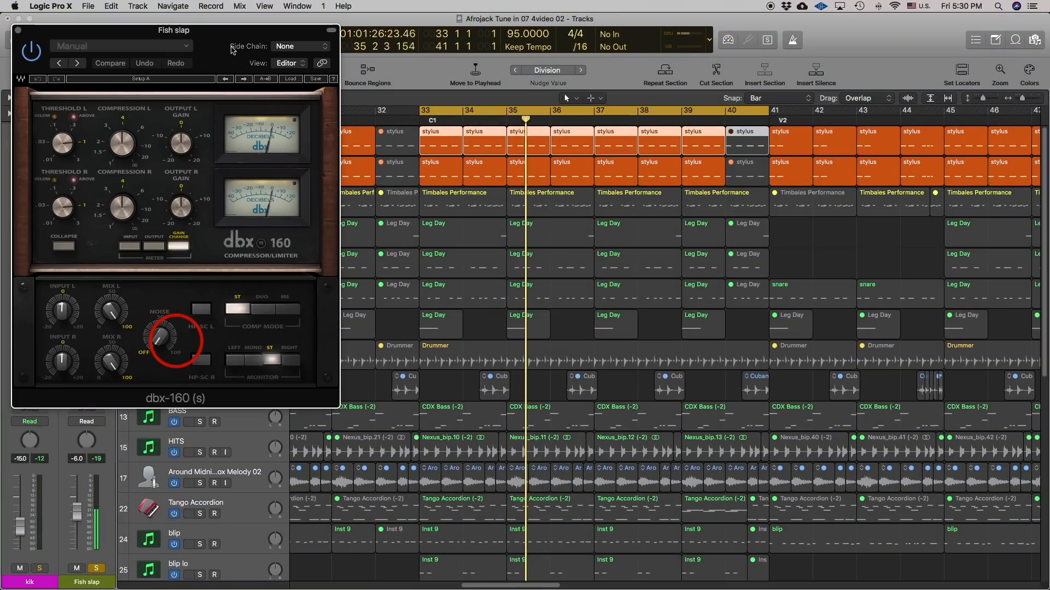
pyautogui.moveTo(198, 38); pyautogui.dragTo(483, 80)
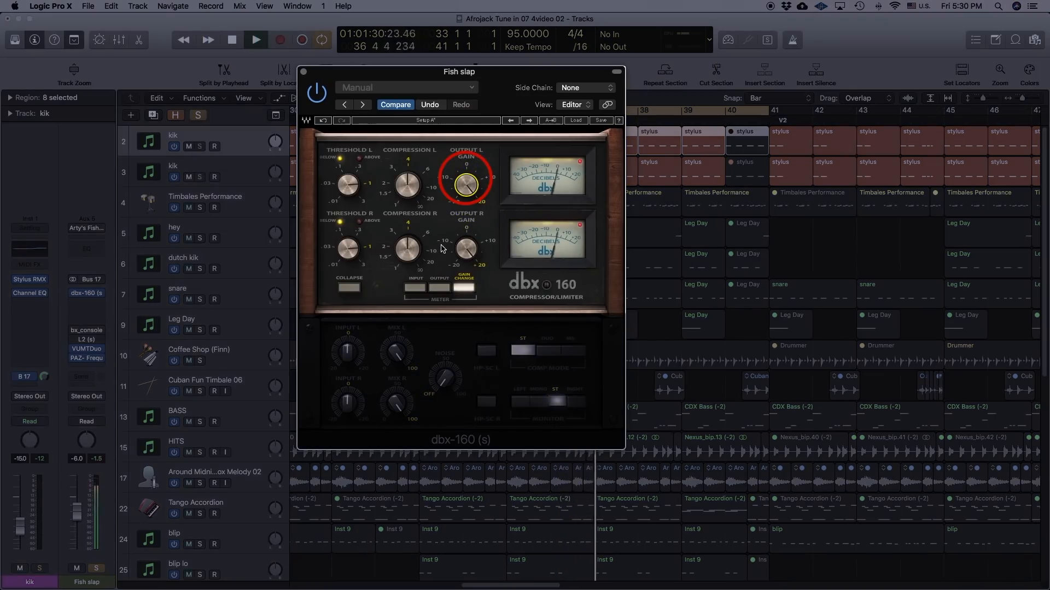
# Lower the dbx-160's threshold to 0.010 and raise its compression ratio.
pyautogui.click(352, 188)
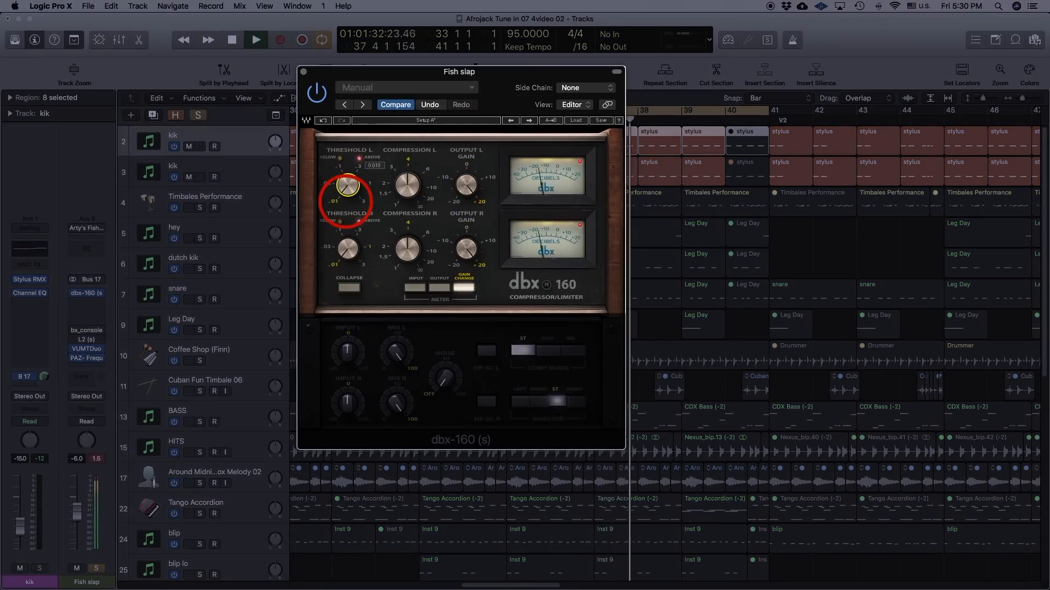
pyautogui.moveTo(407, 185); pyautogui.dragTo(407, 93)
pyautogui.click(408, 186)
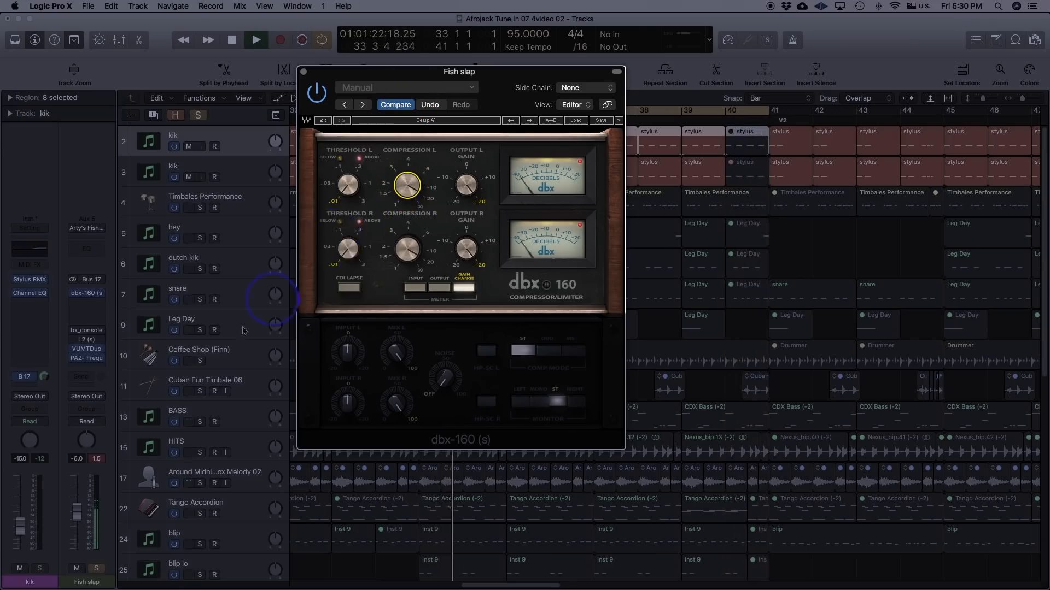
# Insert the stereo TransX Wide plug-in below the dbx-160 on the Fish slap aux.
pyautogui.click(174, 385)
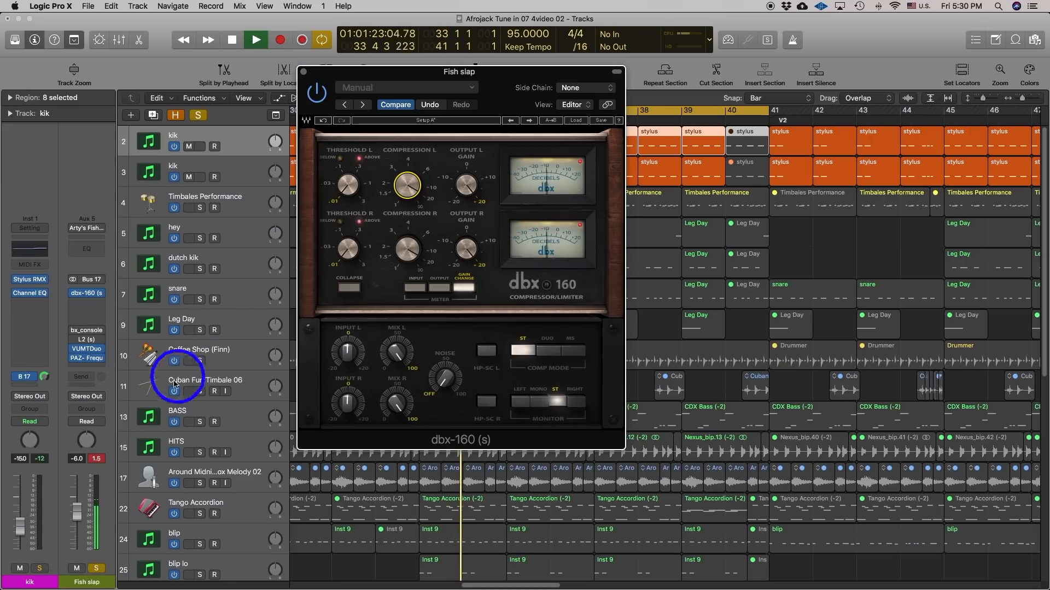
pyautogui.click(93, 302)
pyautogui.click(98, 351)
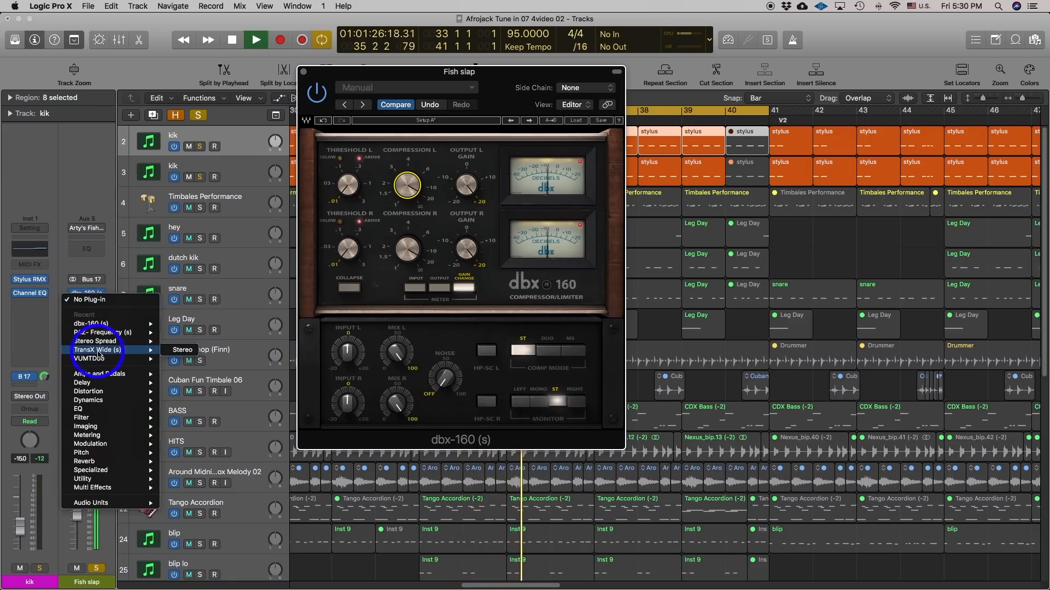
pyautogui.click(181, 350)
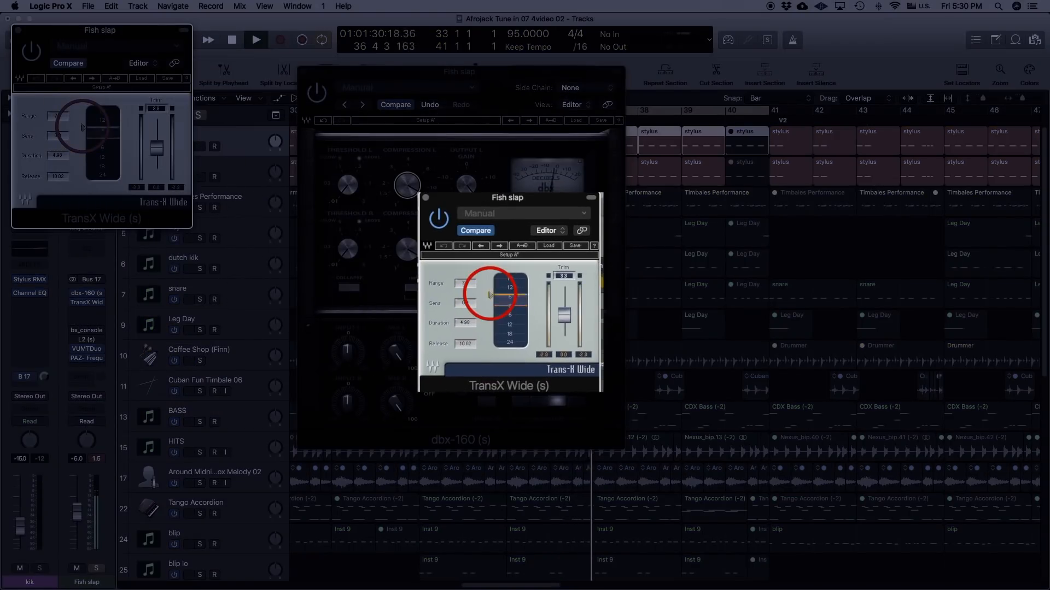
# Raise TransX Wide's range to emphasize the attack, set its trim to -12.0, and close the plug-in window.
pyautogui.click(91, 78)
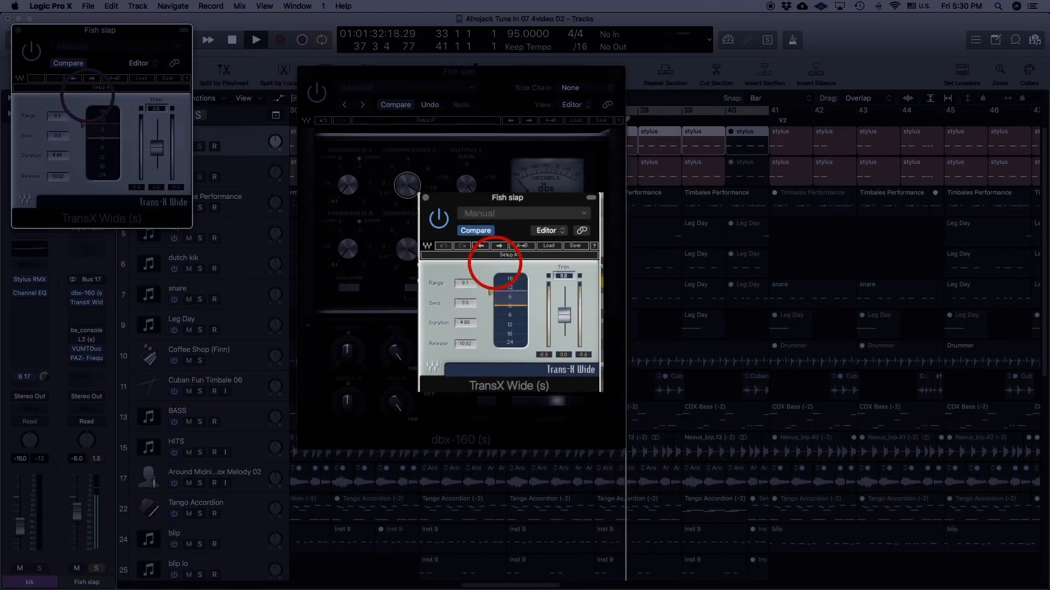
pyautogui.click(92, 78)
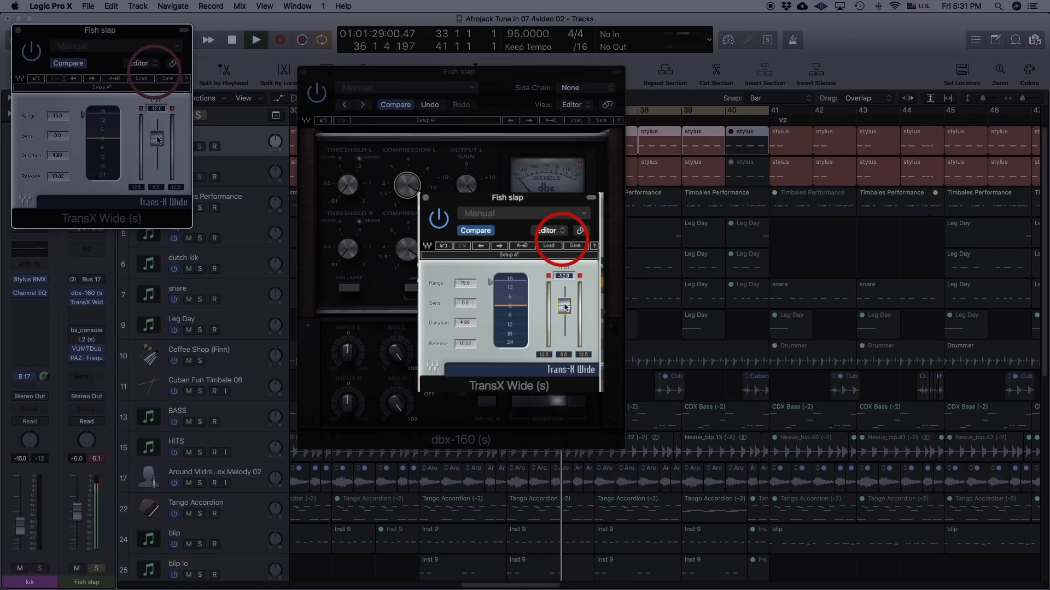
pyautogui.click(21, 34)
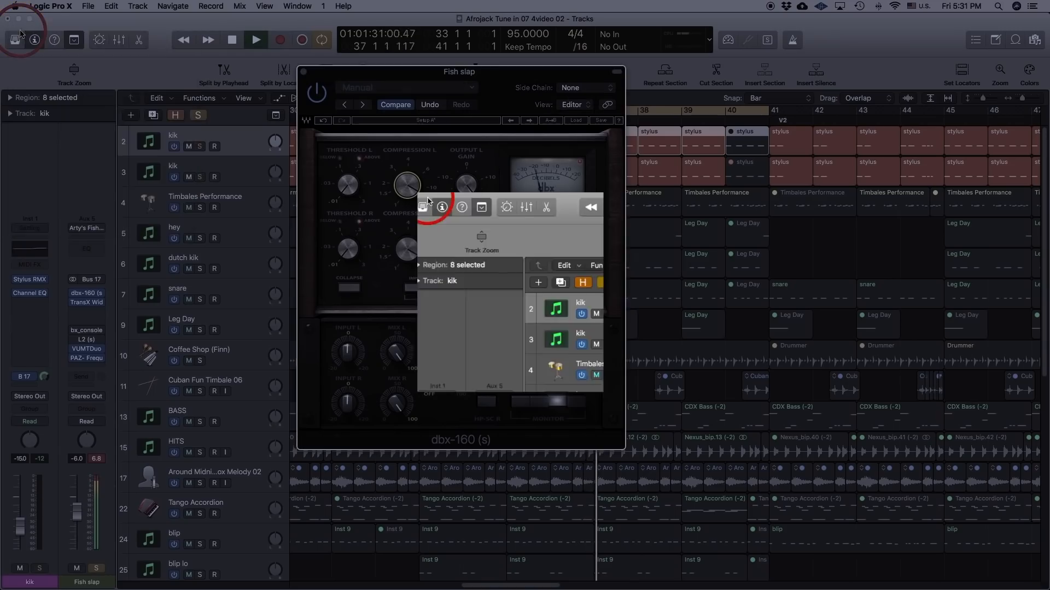
# Lower the Fish slap aux to -14.4 dB, solo the kik, and compare the sound with the aux muted and unmuted.
pyautogui.moveTo(80, 513)
pyautogui.mouseDown()
pyautogui.moveTo(82, 552)
pyautogui.moveTo(85, 470)
pyautogui.moveTo(83, 510)
pyautogui.mouseUp()
pyautogui.click(40, 569)
pyautogui.click(73, 570)
pyautogui.click(74, 570)
pyautogui.click(75, 571)
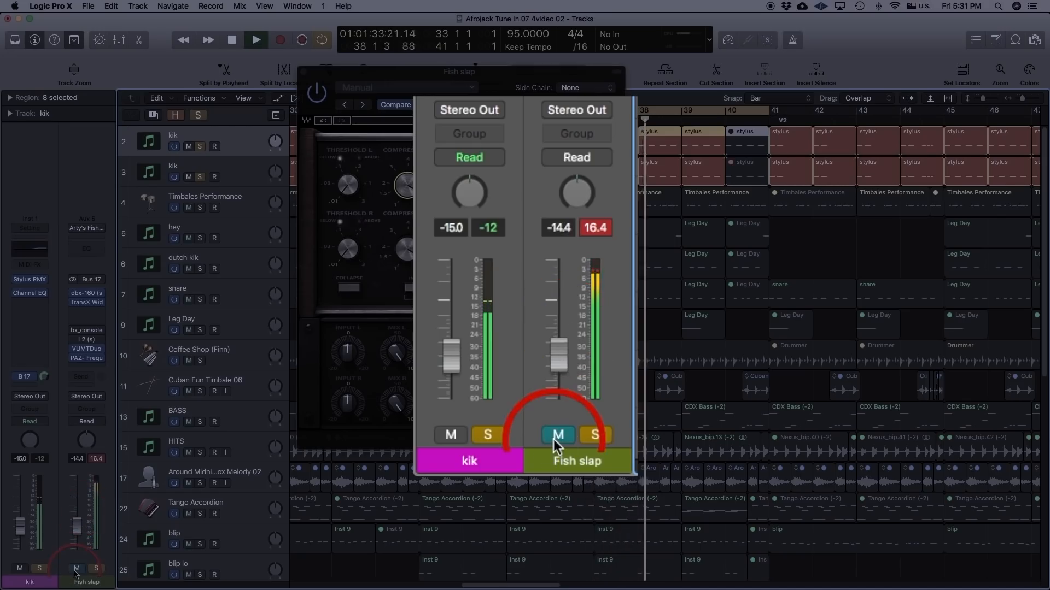
pyautogui.click(75, 571)
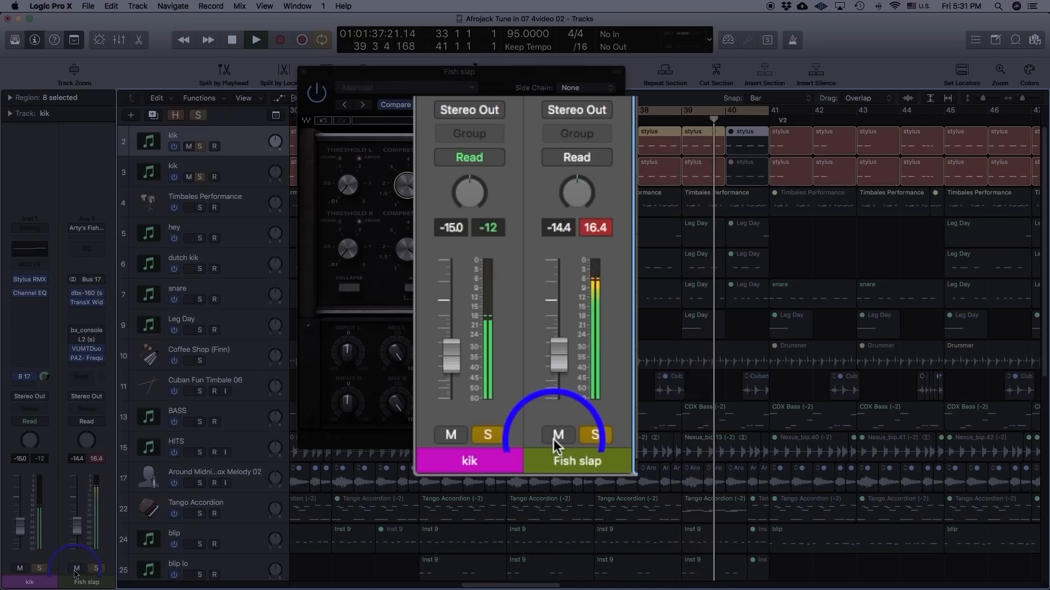
# Compare the unsoloed full mix with and without the Fish slap aux, leaving it at -11.6 dB and muted.
pyautogui.click(40, 569)
pyautogui.click(40, 569)
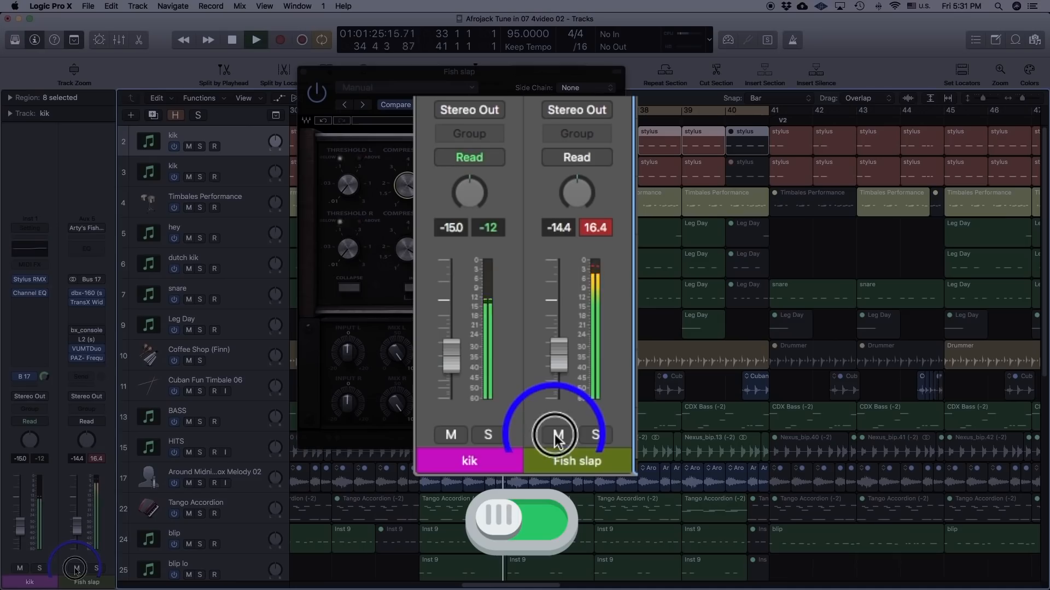
pyautogui.click(76, 569)
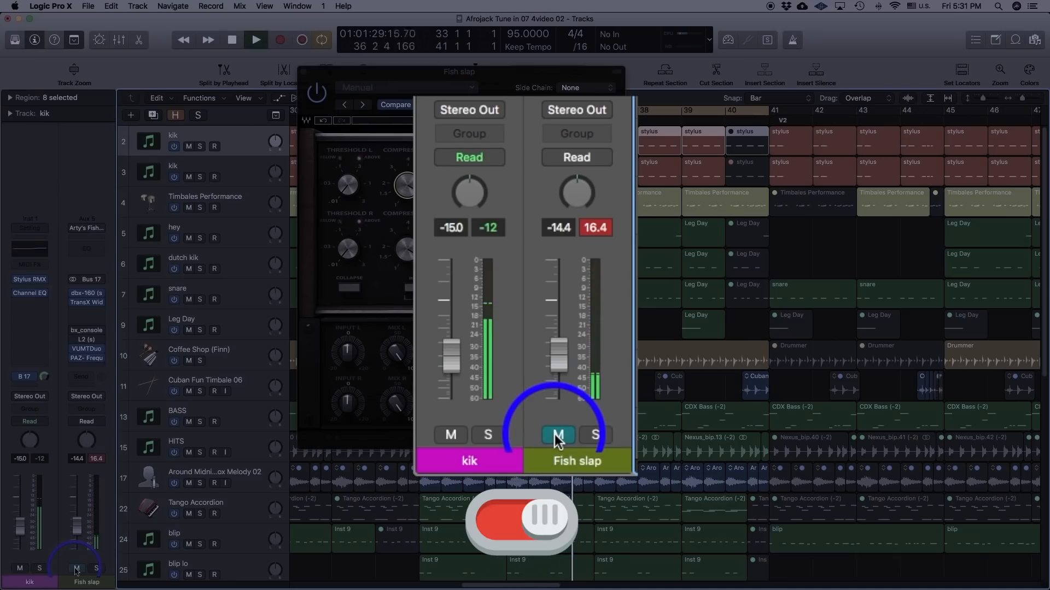
pyautogui.click(76, 569)
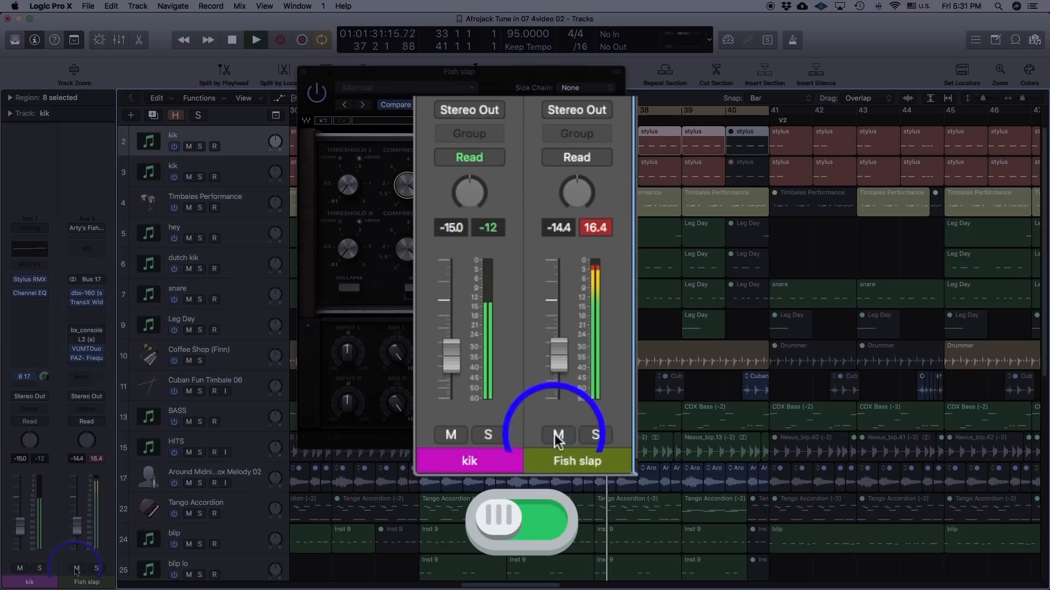
pyautogui.moveTo(77, 527); pyautogui.dragTo(79, 526)
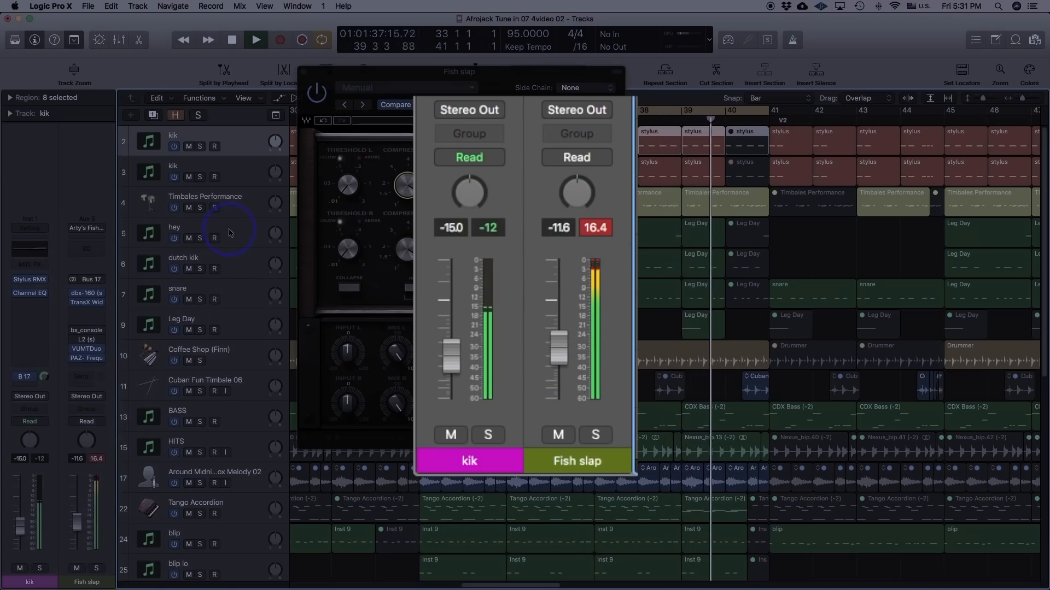
pyautogui.click(77, 568)
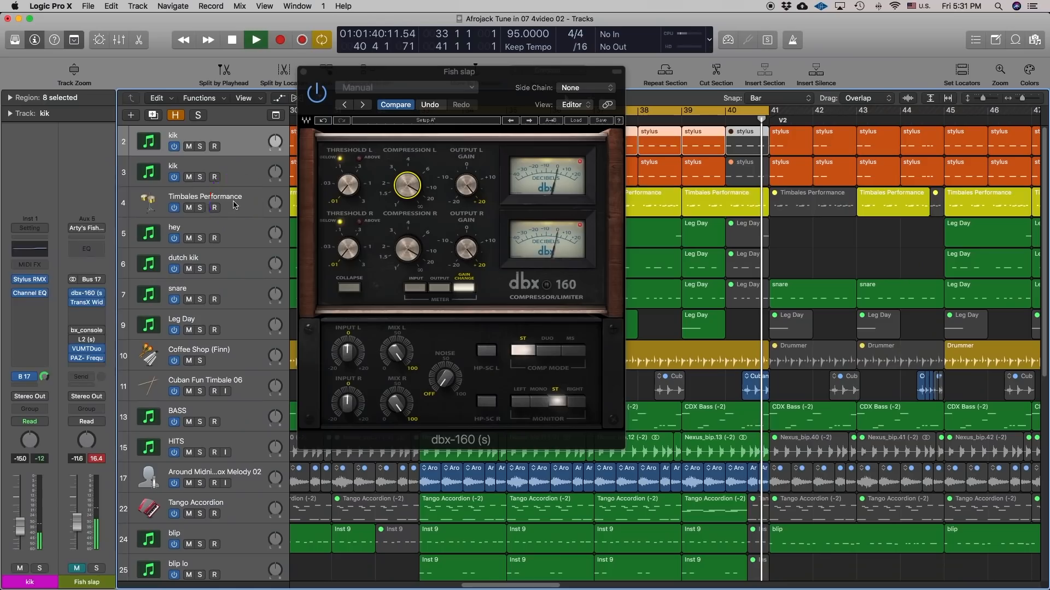
# Solo the Timbales Performance track and enable its send to Bus 18.
pyautogui.click(206, 210)
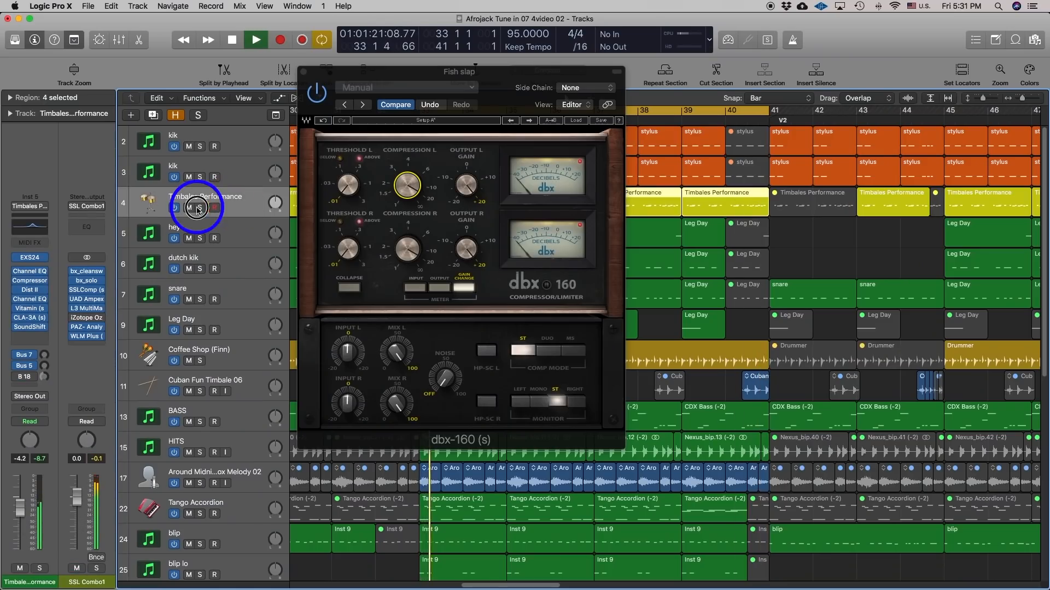
pyautogui.click(199, 207)
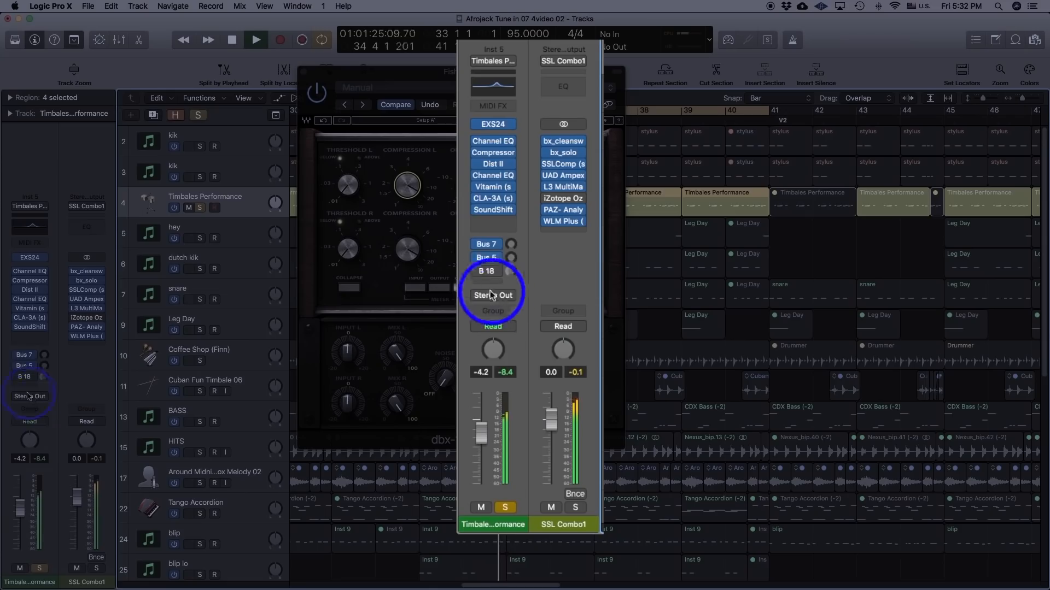
pyautogui.moveTo(479, 273)
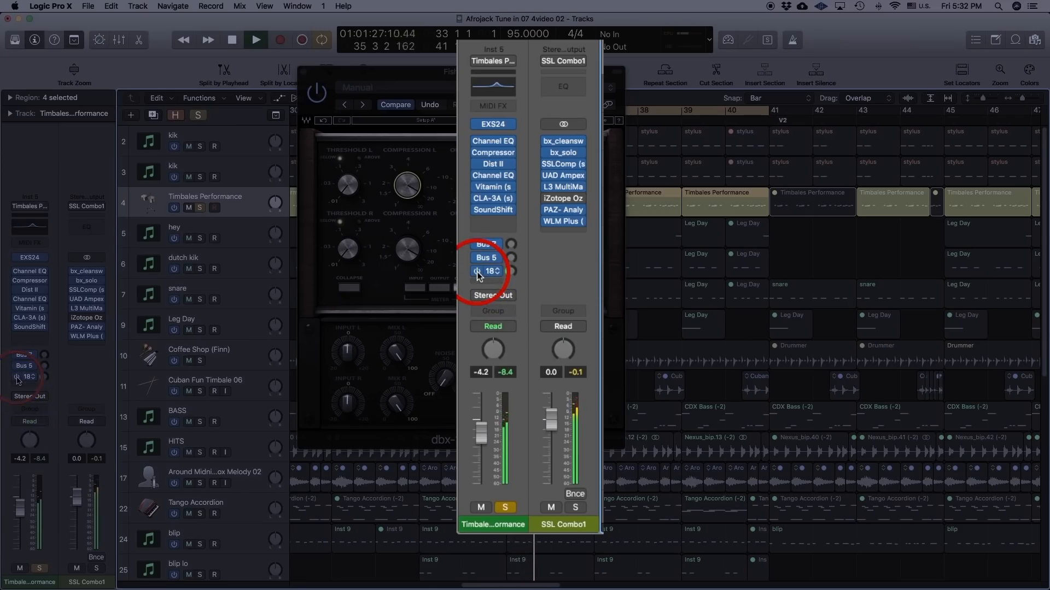
pyautogui.click(489, 272)
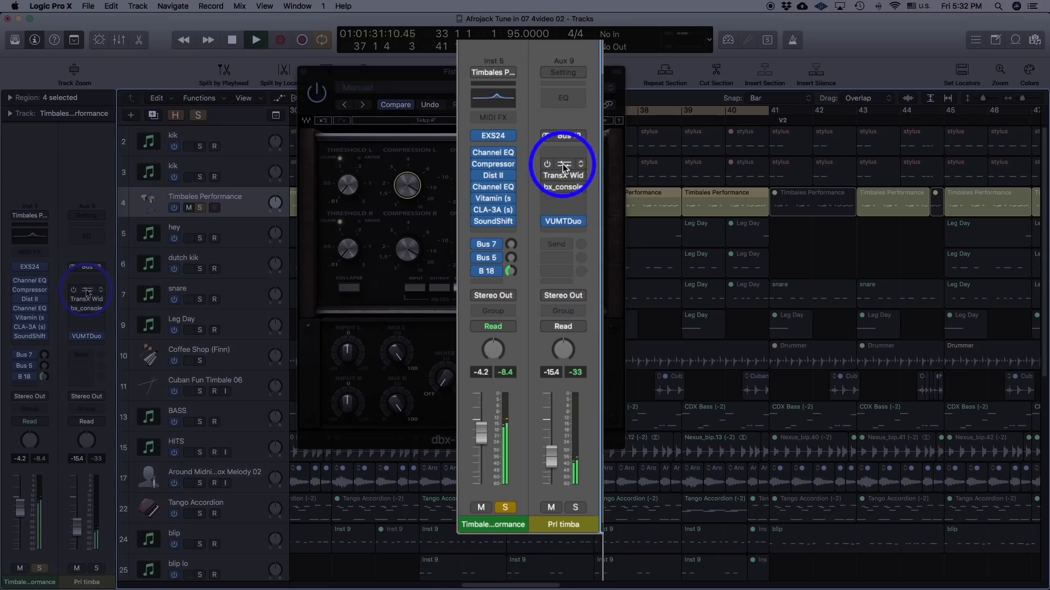
# Close the dbx-160 window and enable the dbx-160, TransX Wide and bx_console plug-ins on the Prl timba aux.
pyautogui.click(304, 74)
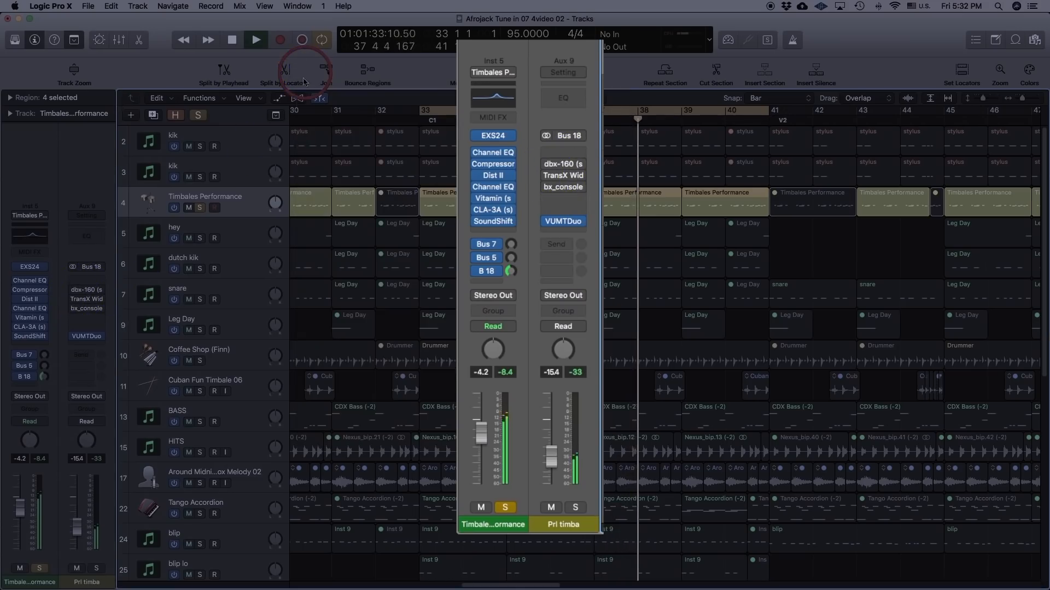
pyautogui.click(547, 164)
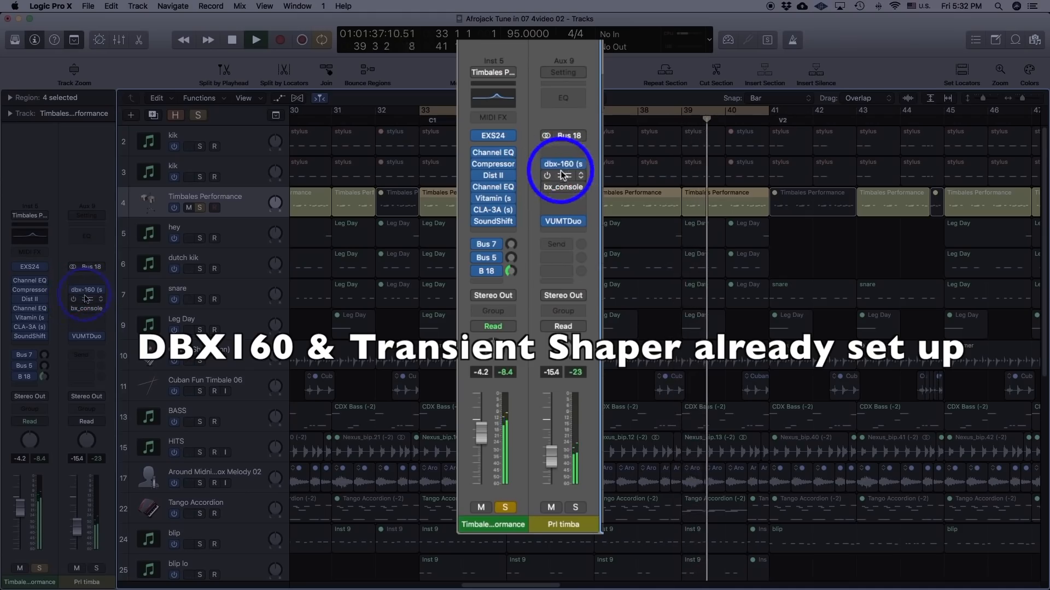
pyautogui.click(547, 176)
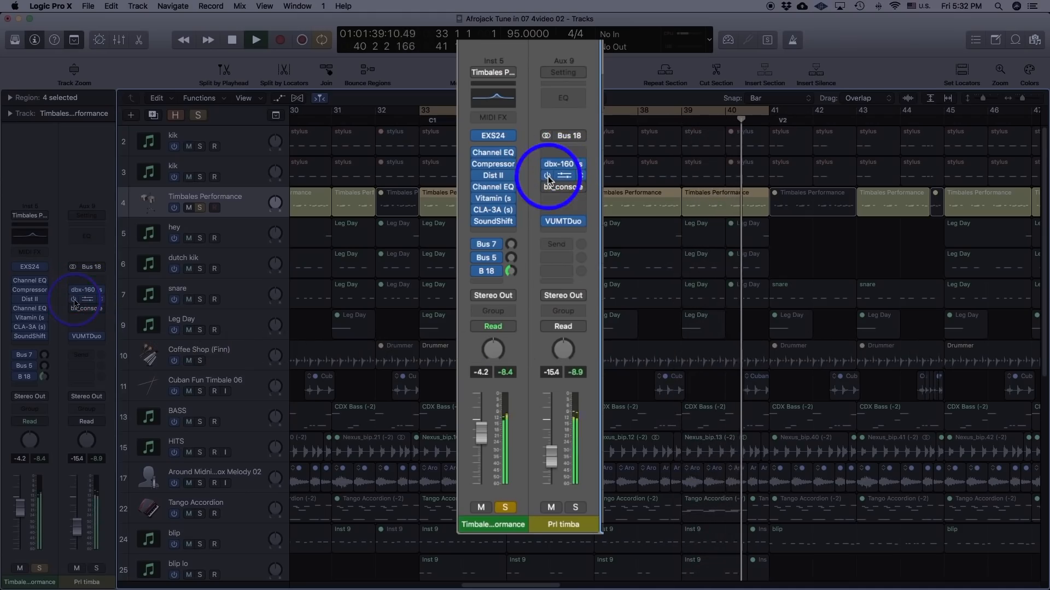
pyautogui.click(547, 187)
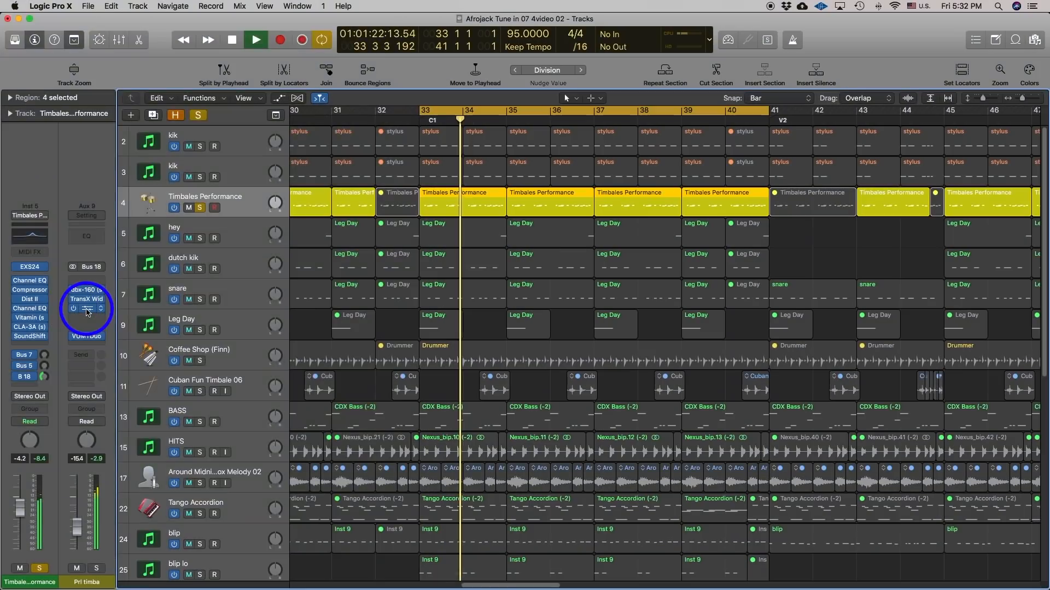
pyautogui.click(88, 310)
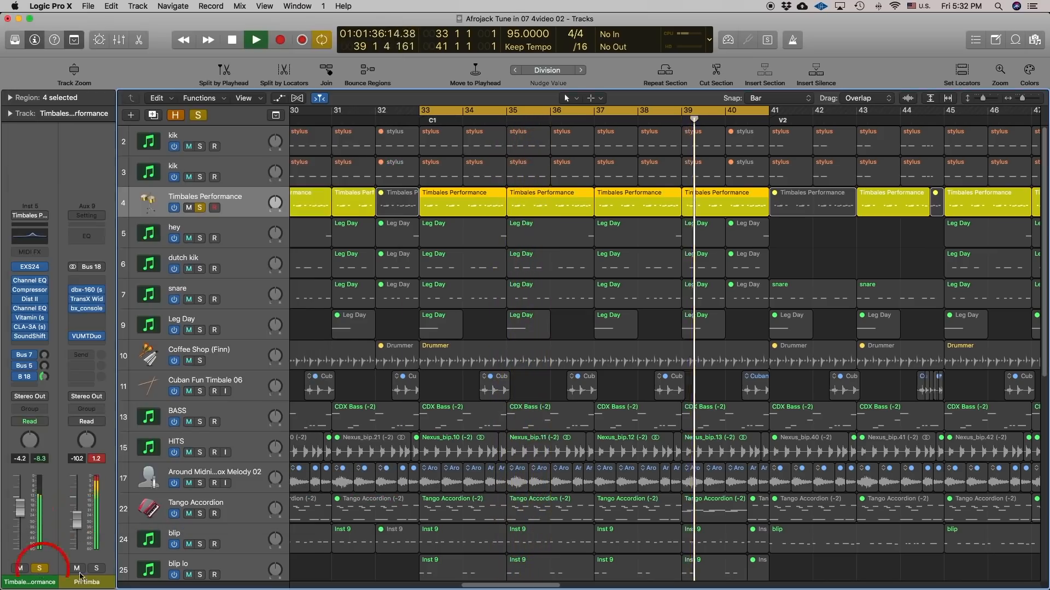
# Solo the Prl timba aux, pull its level down, and blend it under the soloed timbales at about -9.6 dB.
pyautogui.click(39, 570)
pyautogui.click(96, 569)
pyautogui.moveTo(77, 521); pyautogui.dragTo(76, 547)
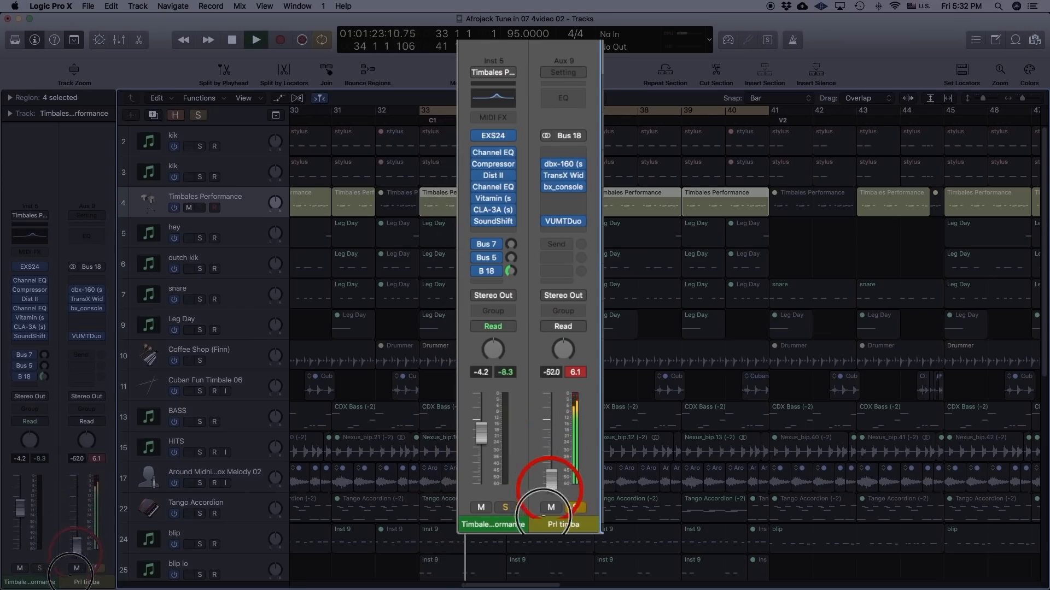
pyautogui.click(505, 509)
pyautogui.moveTo(549, 486); pyautogui.dragTo(555, 444)
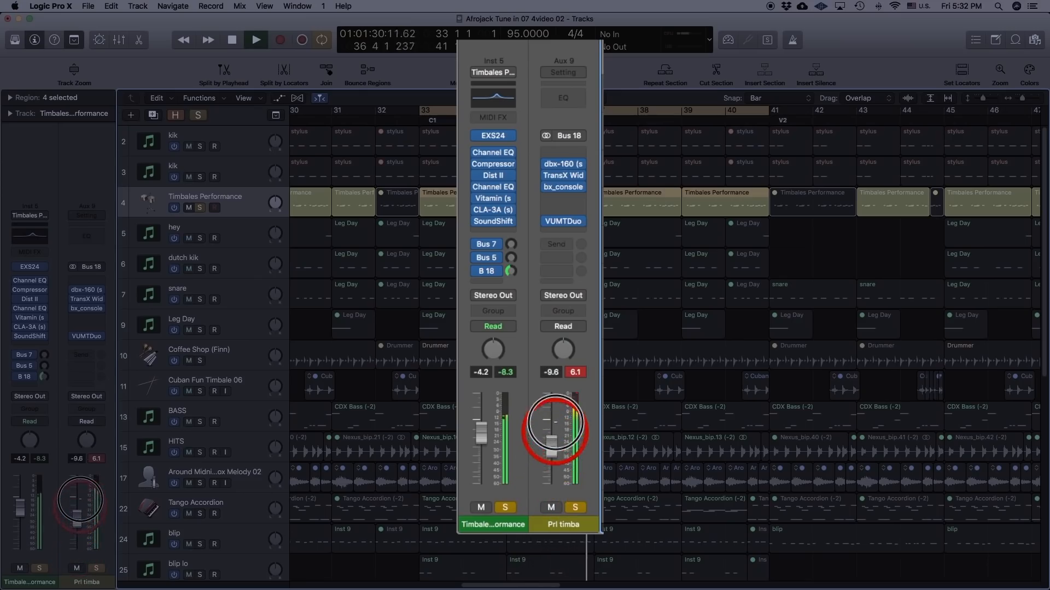
# Unsolo the Timbales Performance track and the Prl timba aux, and set the aux level to about -10.8 dB in the full mix.
pyautogui.moveTo(556, 416)
pyautogui.mouseDown()
pyautogui.moveTo(556, 406)
pyautogui.moveTo(553, 418)
pyautogui.mouseUp()
pyautogui.click(505, 508)
pyautogui.click(575, 509)
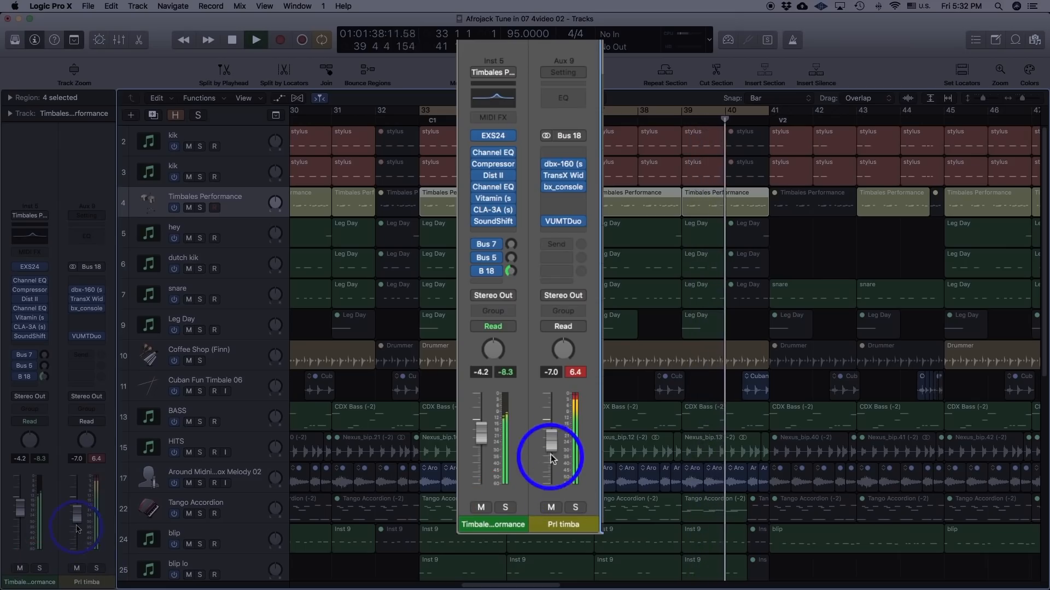
pyautogui.moveTo(551, 440); pyautogui.dragTo(551, 452)
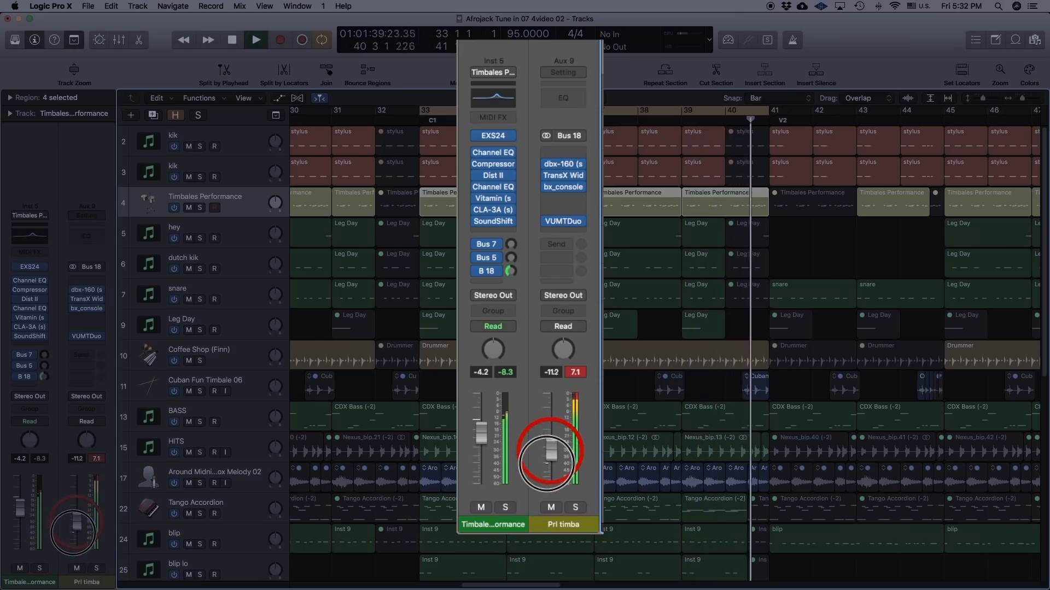
# Compare the full mix with the Prl timba aux muted and unmuted, and lower its level to -14.6 dB.
pyautogui.click(553, 506)
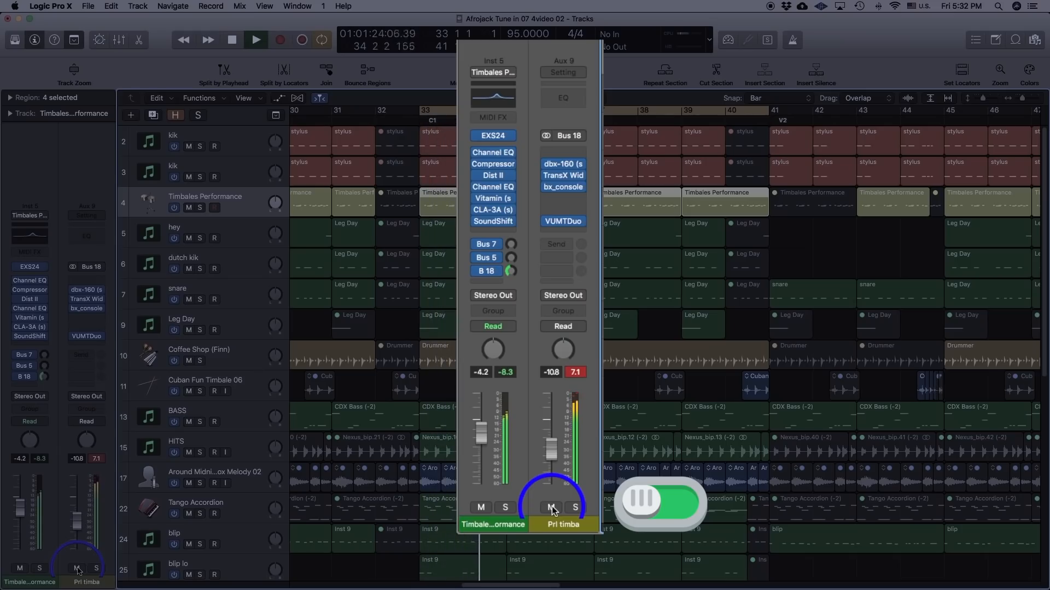
pyautogui.click(77, 569)
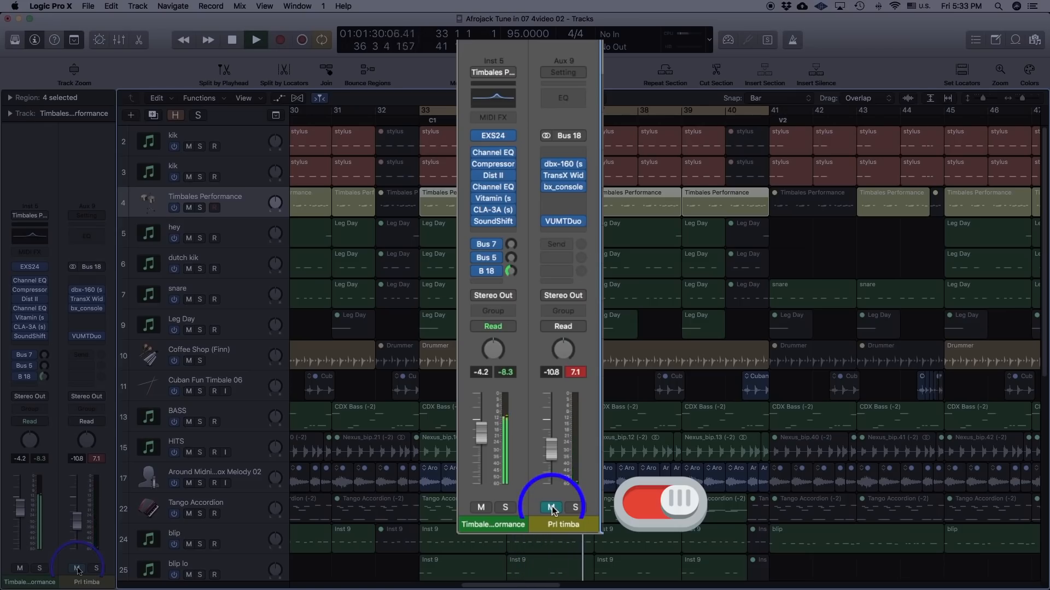
pyautogui.click(77, 569)
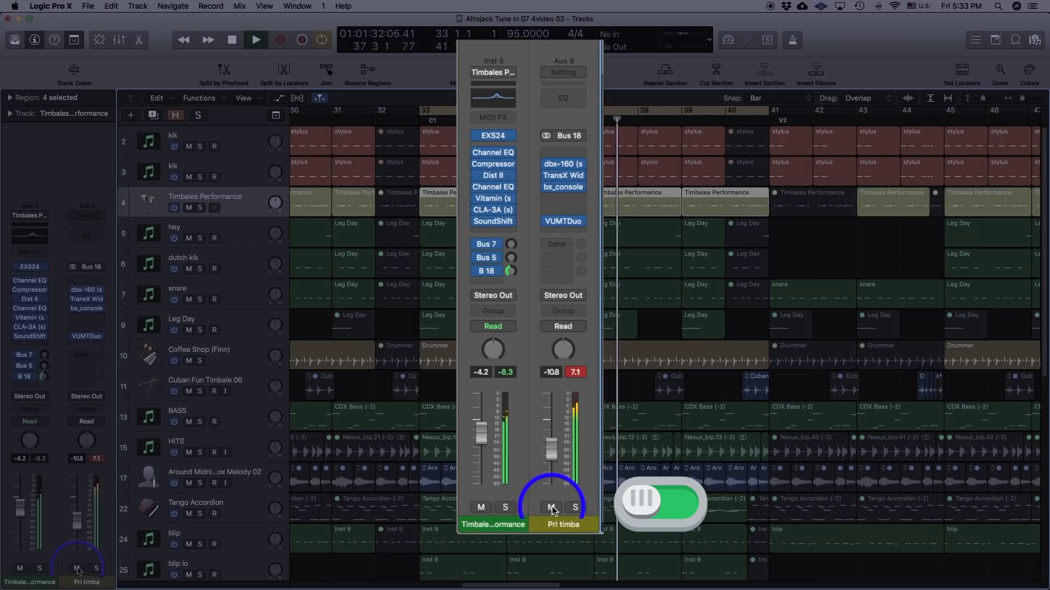
pyautogui.moveTo(77, 521); pyautogui.dragTo(77, 529)
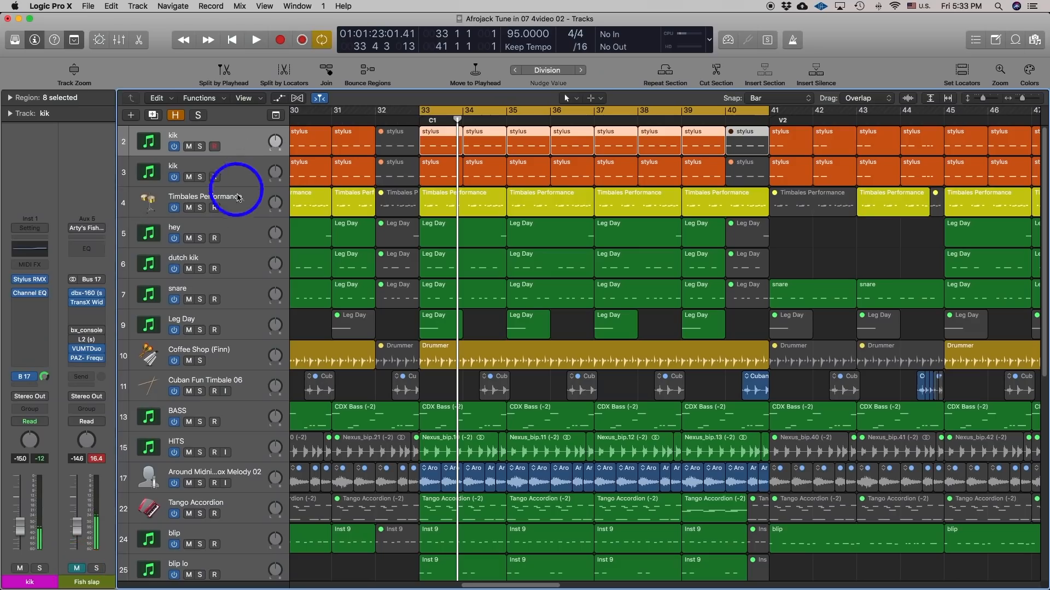
# Show the Bus 18 aux for the Timbales Performance track, mute it, and play the full mix without parallel compression.
pyautogui.click(242, 201)
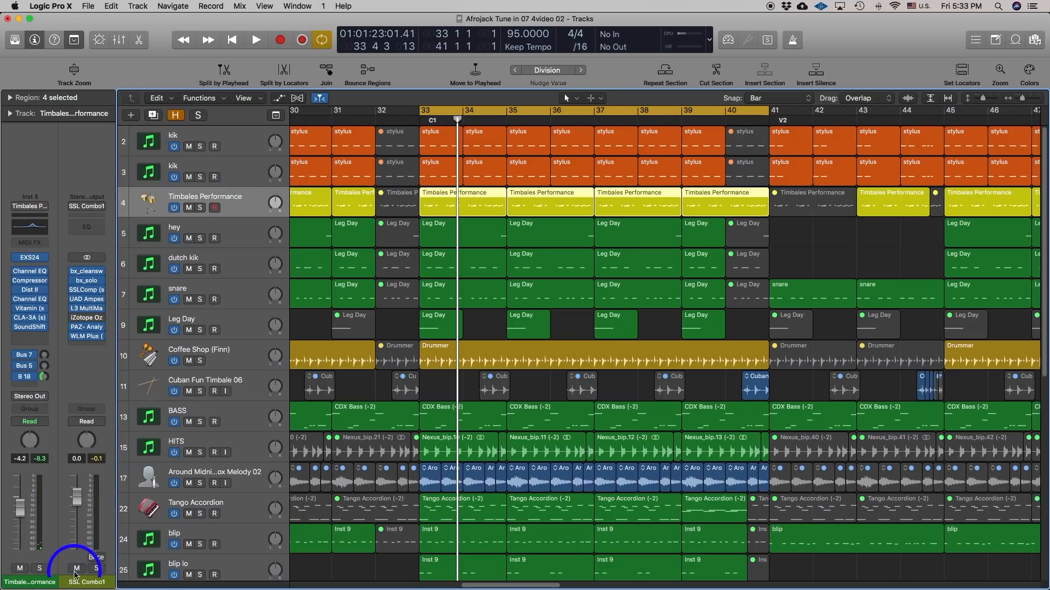
pyautogui.click(26, 381)
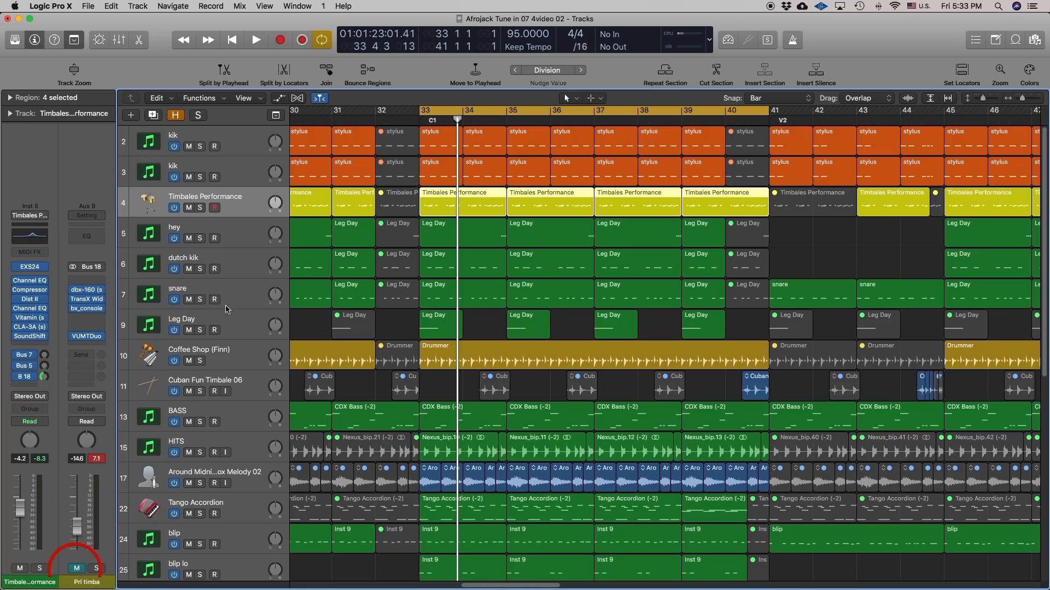
pyautogui.press('space')
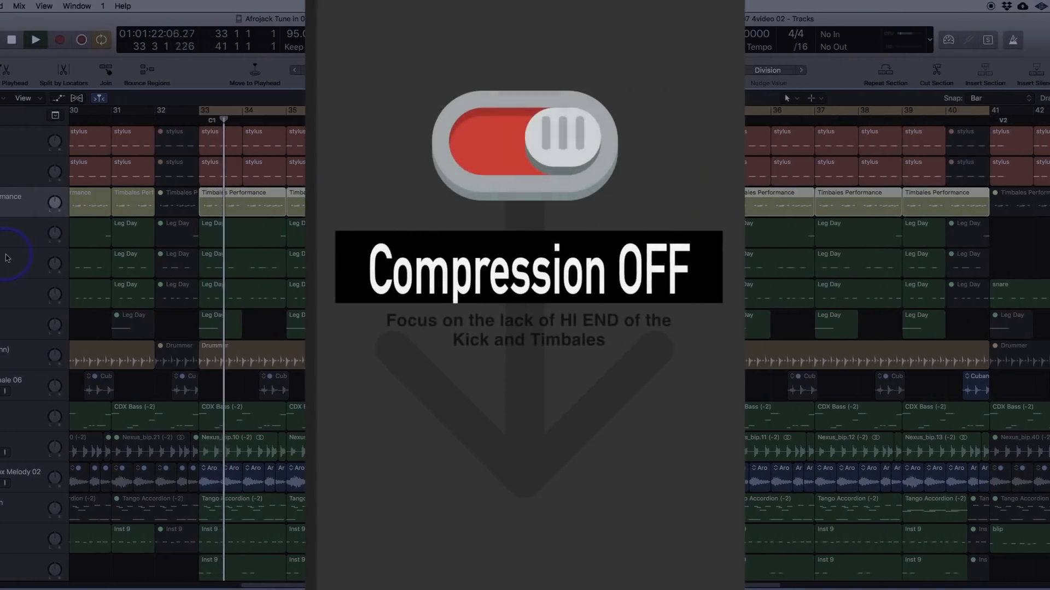